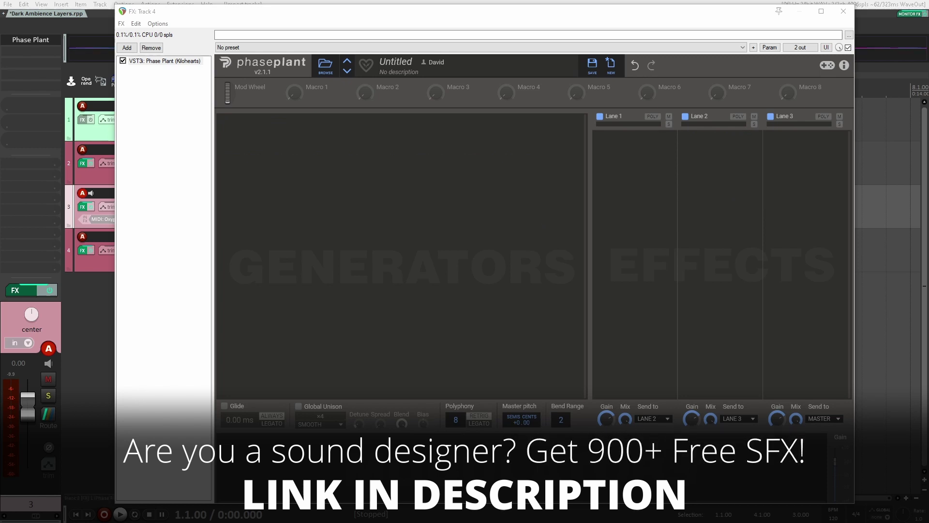
# - Load the dropped field recording into a new Granular generator and arm track 4
pyautogui.moveTo(404, 152); pyautogui.dragTo(402, 147)
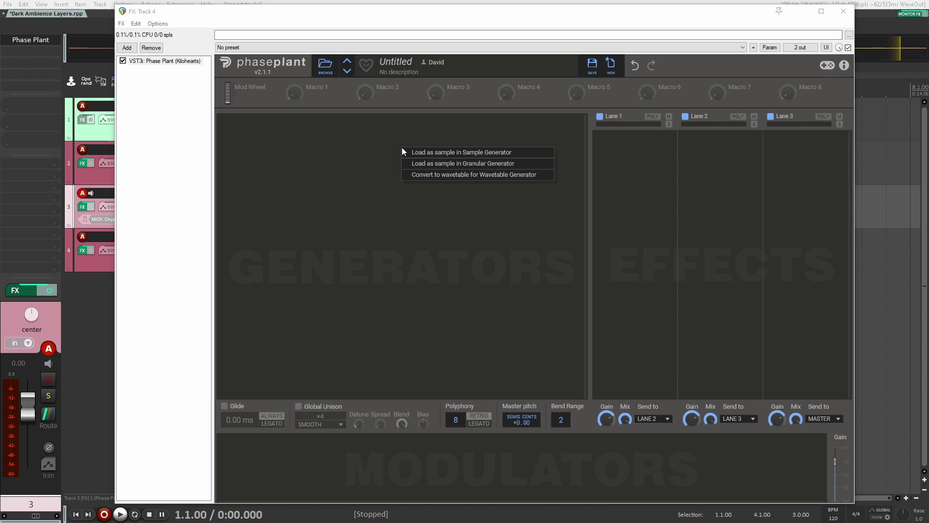
pyautogui.click(424, 164)
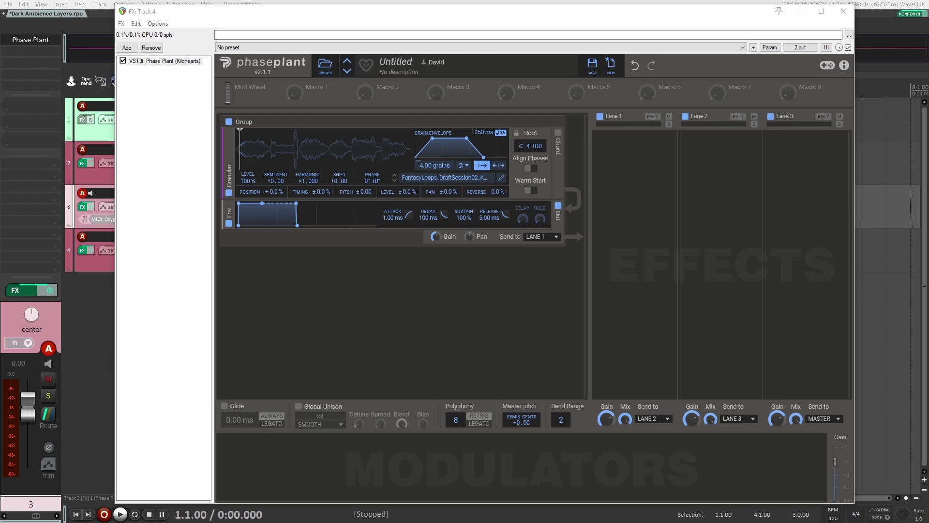
pyautogui.click(92, 261)
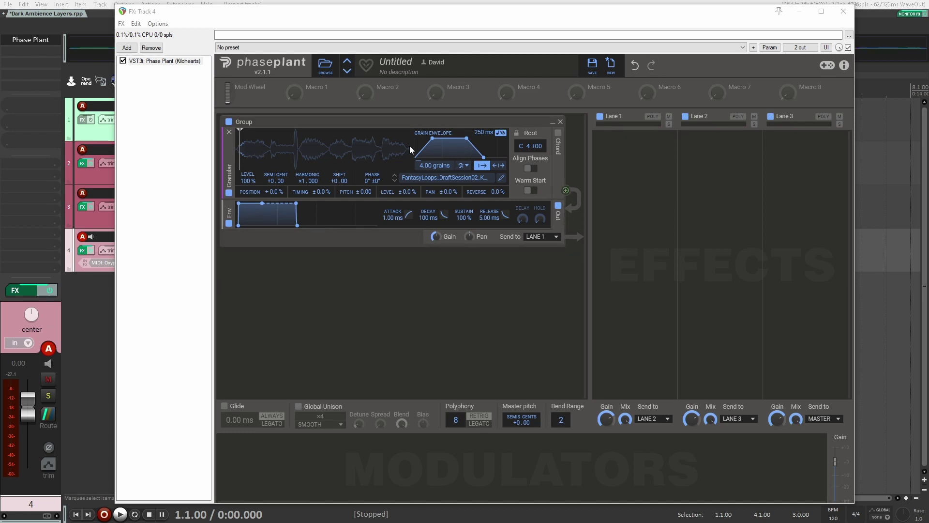
# - Push the granular position to +100 % and stretch the grain envelope to about 1.48 s
pyautogui.moveTo(274, 192); pyautogui.dragTo(274, 145)
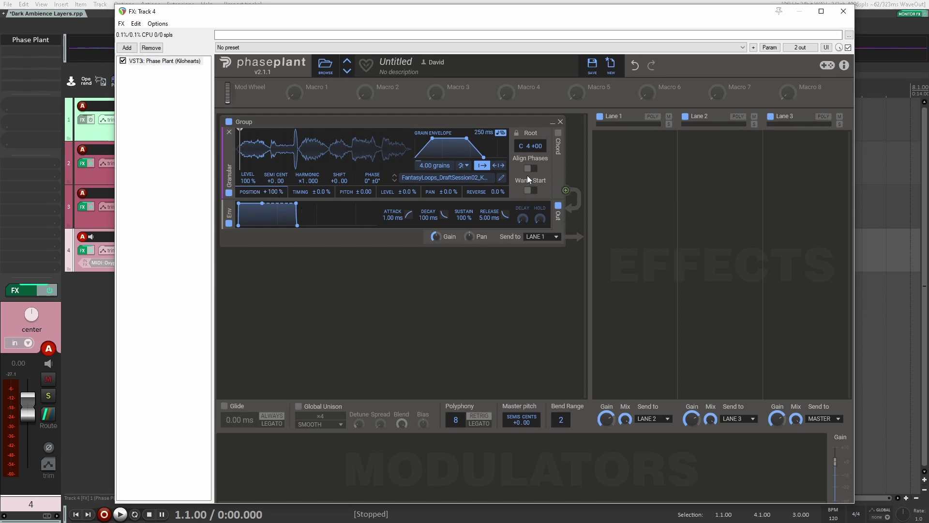
pyautogui.moveTo(482, 134); pyautogui.dragTo(482, 104)
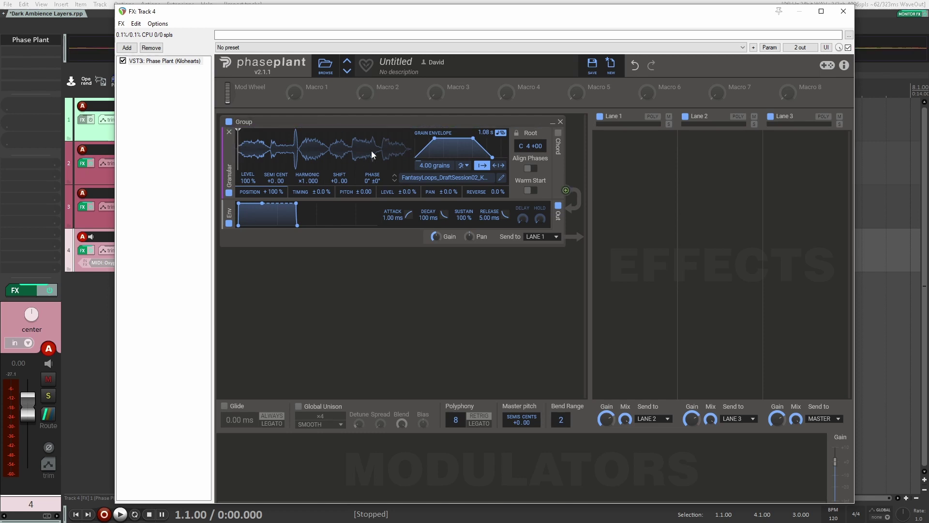
pyautogui.moveTo(484, 132); pyautogui.dragTo(484, 126)
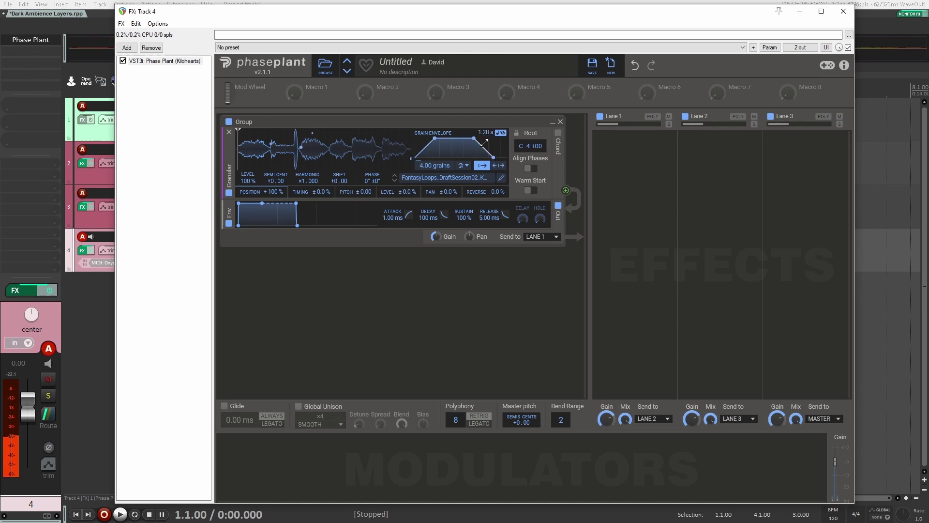
pyautogui.moveTo(499, 156); pyautogui.dragTo(484, 136)
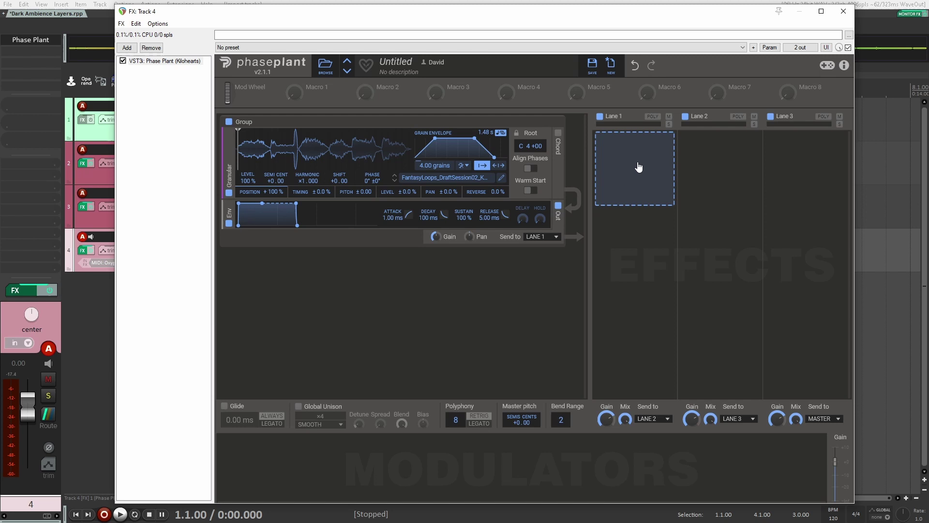
# - Add a Dual Delay to Lane 1, darken its tone, and lower generator gain to about -5.3 dB
pyautogui.click(639, 167)
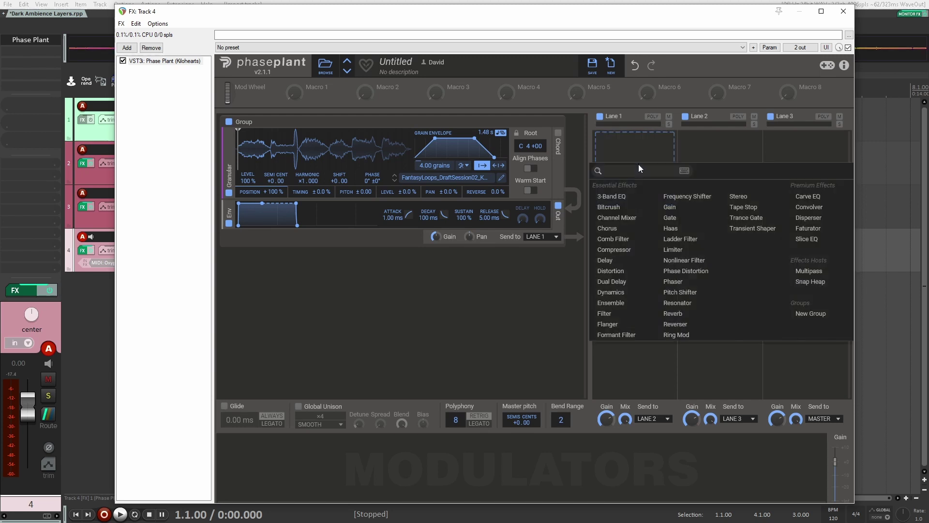
pyautogui.click(611, 281)
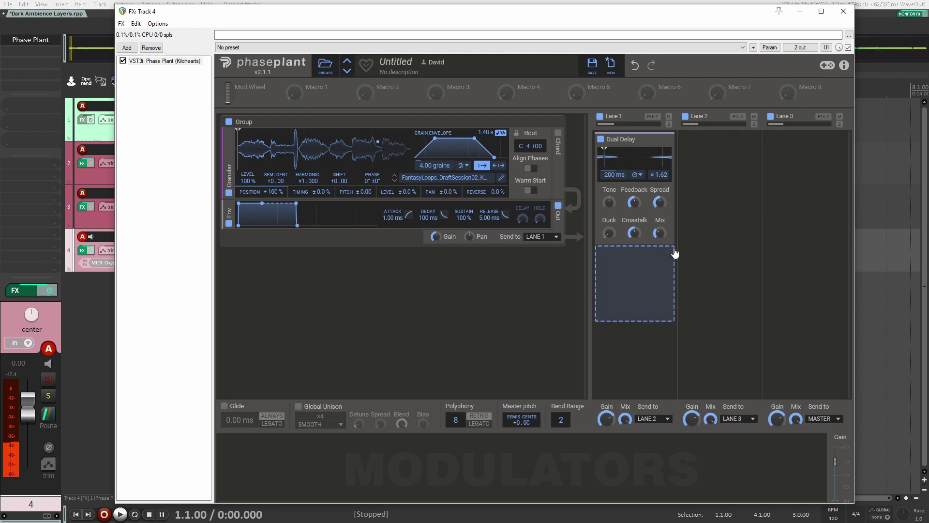
pyautogui.moveTo(609, 202); pyautogui.dragTo(609, 228)
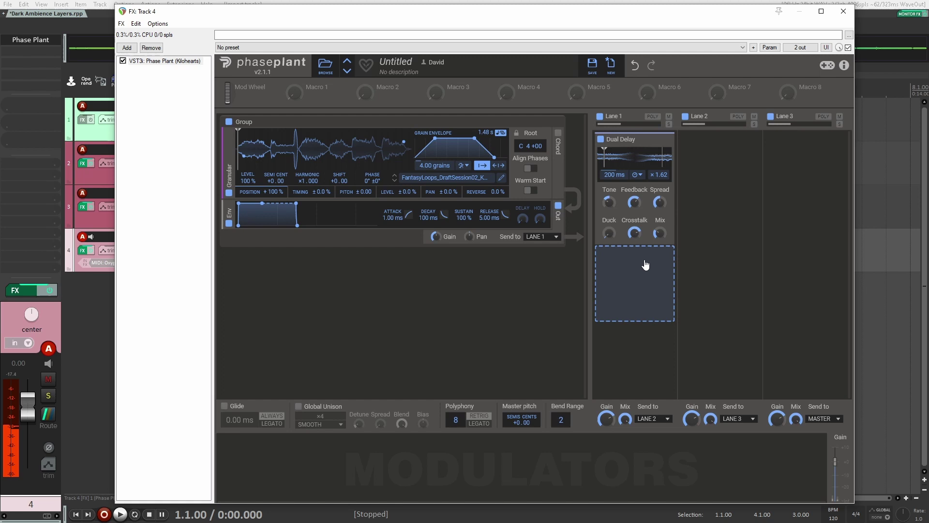
pyautogui.moveTo(446, 237); pyautogui.dragTo(445, 239)
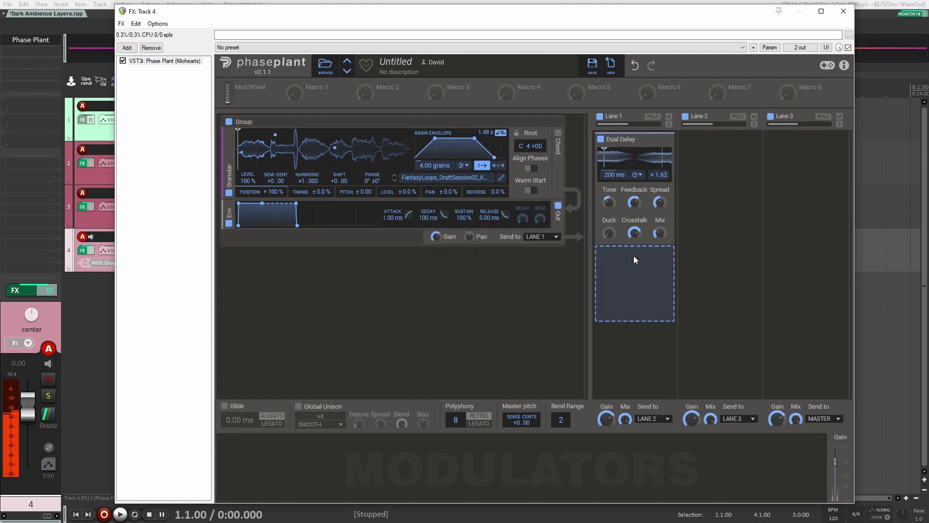
pyautogui.click(634, 256)
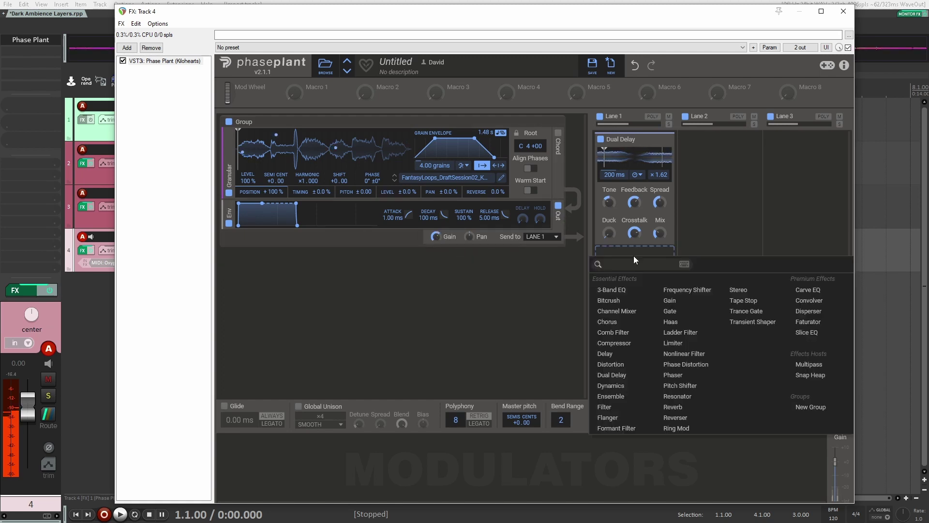
# - Add a Reverb after the Dual Delay and raise its mix to about 52 %
pyautogui.click(737, 242)
pyautogui.click(635, 282)
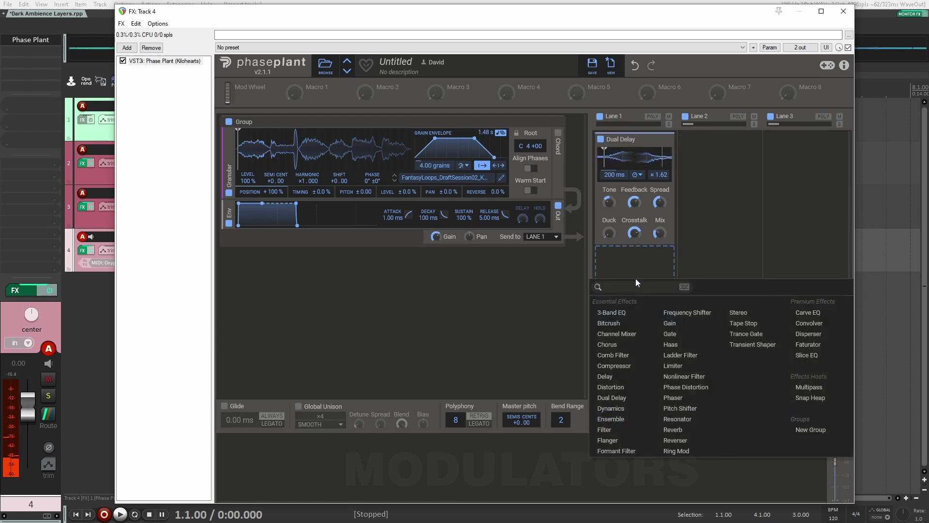
pyautogui.click(690, 429)
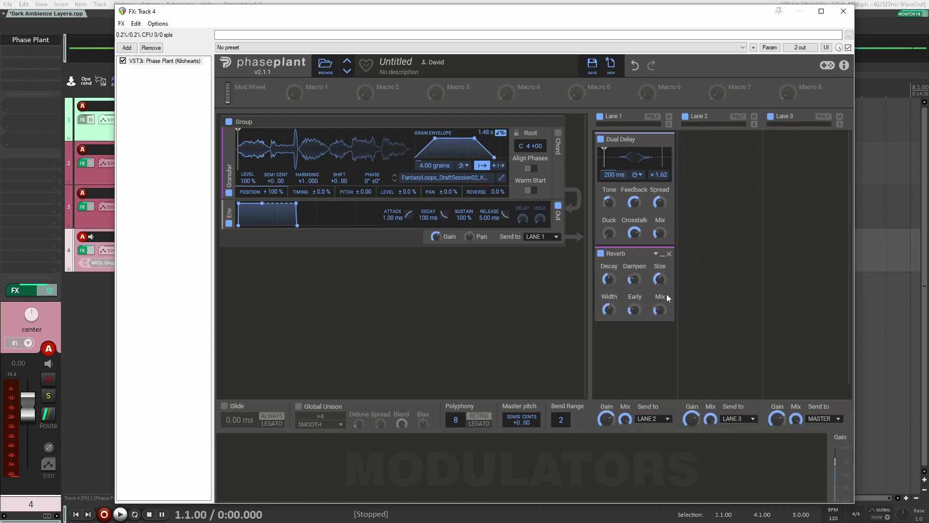
pyautogui.moveTo(667, 310)
pyautogui.mouseDown()
pyautogui.moveTo(668, 293)
pyautogui.moveTo(659, 309)
pyautogui.mouseUp()
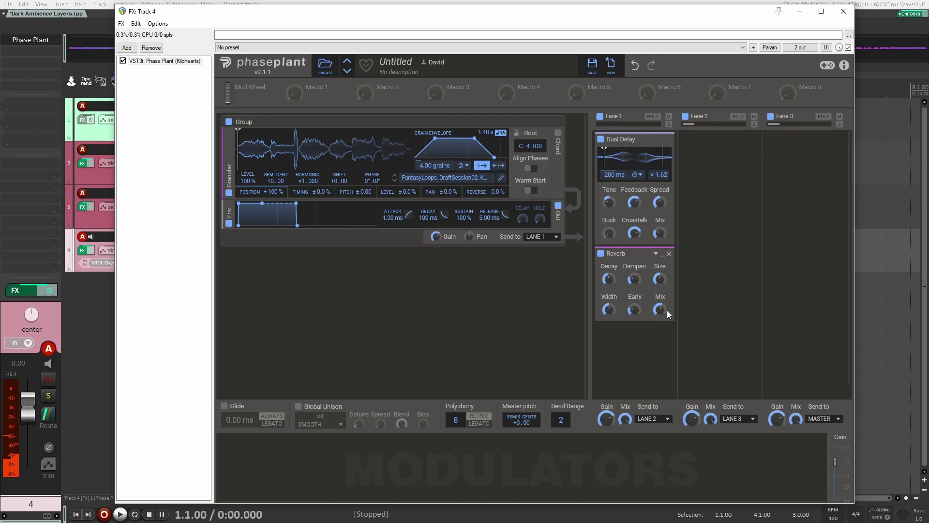
# - Turn off Lane 1, add a Convolver to Lane 2, and load a sound file as its impulse
pyautogui.click(600, 117)
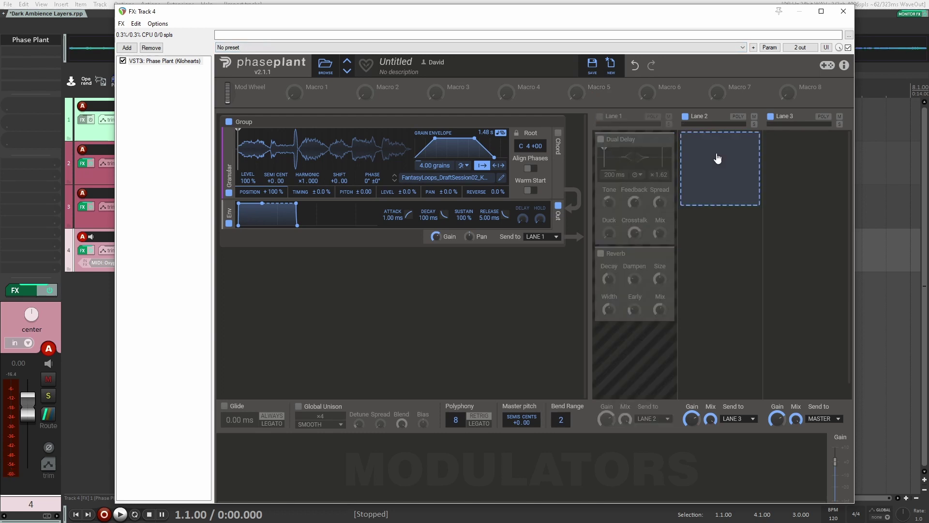
pyautogui.click(721, 154)
pyautogui.click(808, 197)
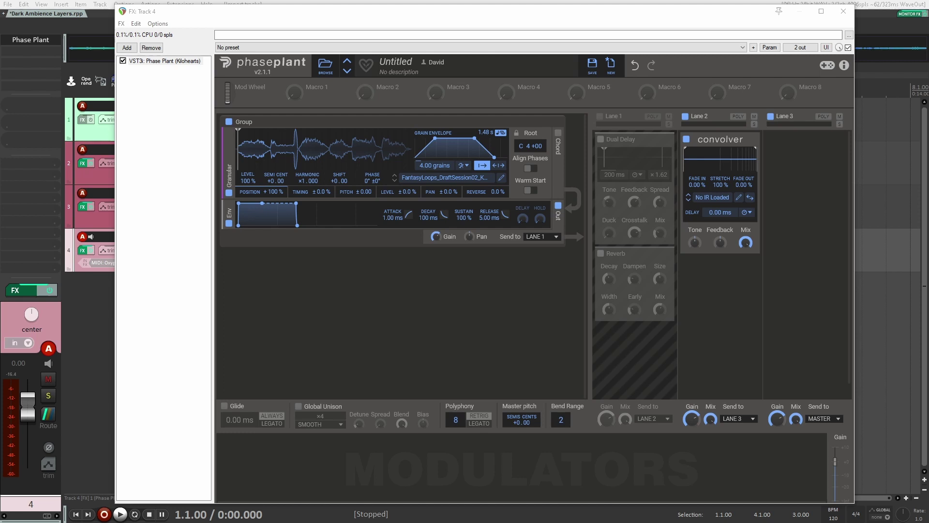
pyautogui.moveTo(721, 164); pyautogui.dragTo(733, 167)
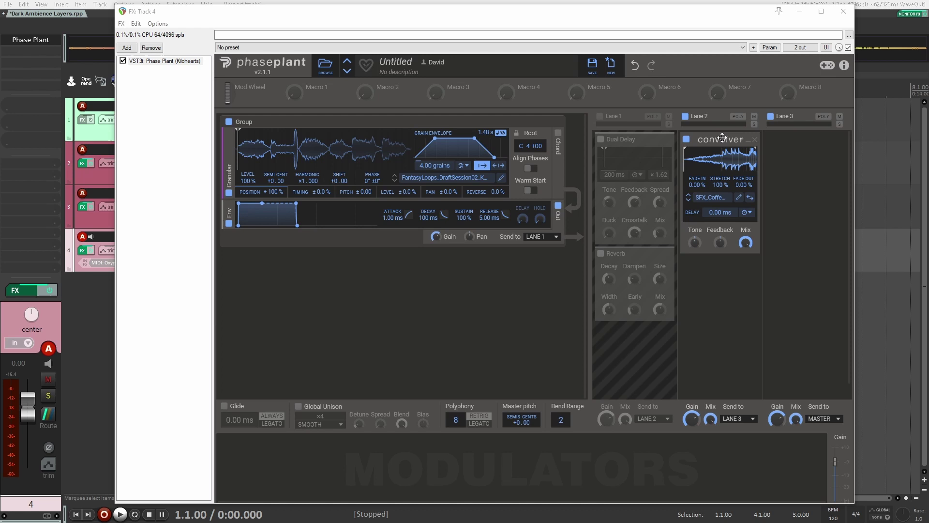
# - Trim the start of the convolver's impulse response and set its feedback to 51 %
pyautogui.moveTo(685, 162); pyautogui.dragTo(709, 161)
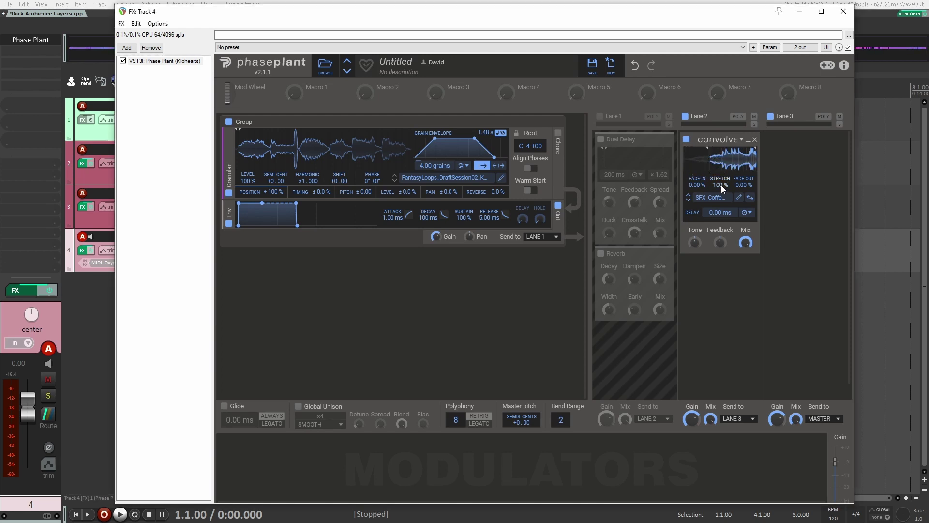
pyautogui.click(745, 241)
pyautogui.moveTo(745, 242)
pyautogui.mouseDown()
pyautogui.moveTo(745, 281)
pyautogui.moveTo(751, 232)
pyautogui.mouseUp()
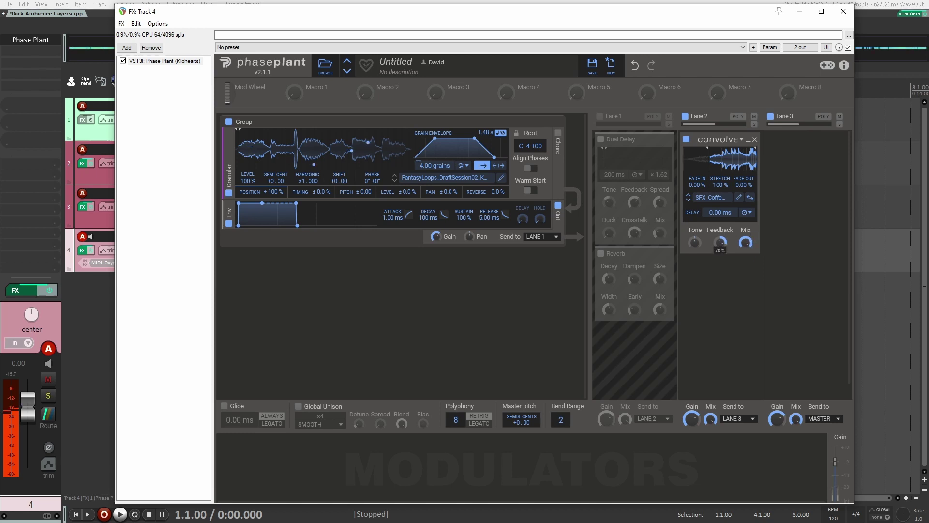
pyautogui.moveTo(720, 241); pyautogui.dragTo(718, 244)
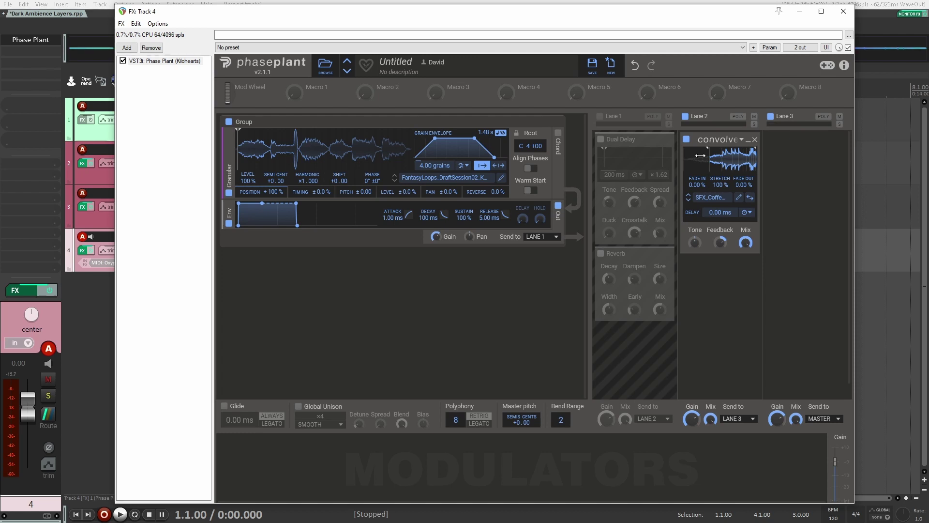
# - Stretch the impulse response to 400 % and set the convolver mix to about 99 %
pyautogui.moveTo(718, 184); pyautogui.dragTo(720, 159)
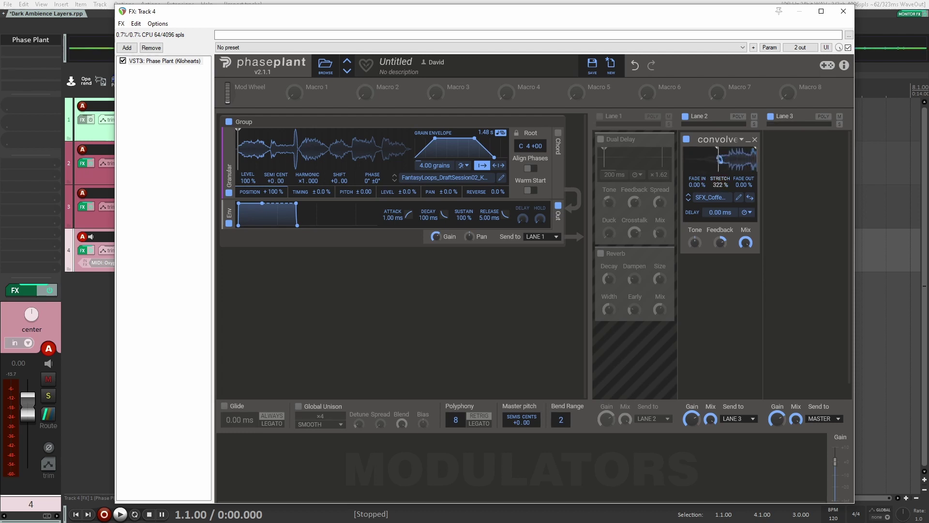
pyautogui.moveTo(720, 160); pyautogui.dragTo(721, 157)
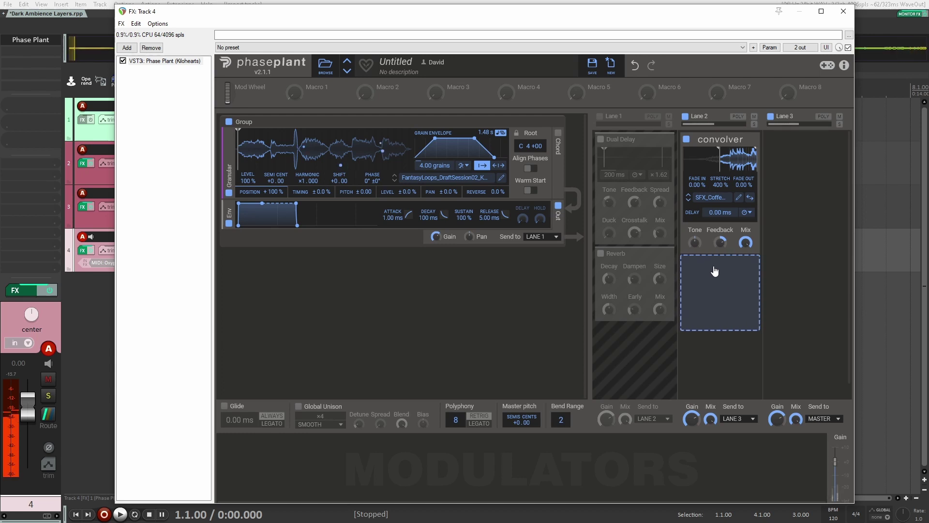
pyautogui.click(747, 243)
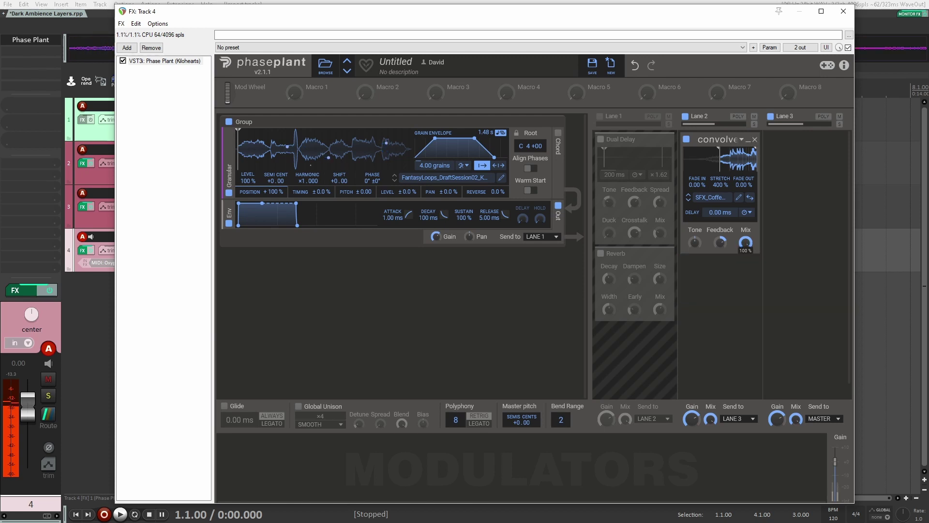
pyautogui.moveTo(746, 242); pyautogui.dragTo(745, 262)
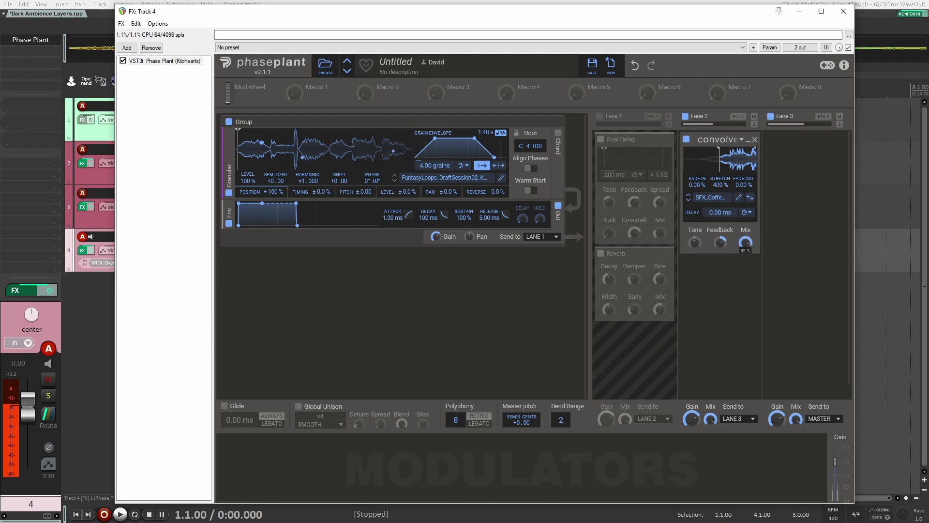
pyautogui.moveTo(745, 243); pyautogui.dragTo(747, 243)
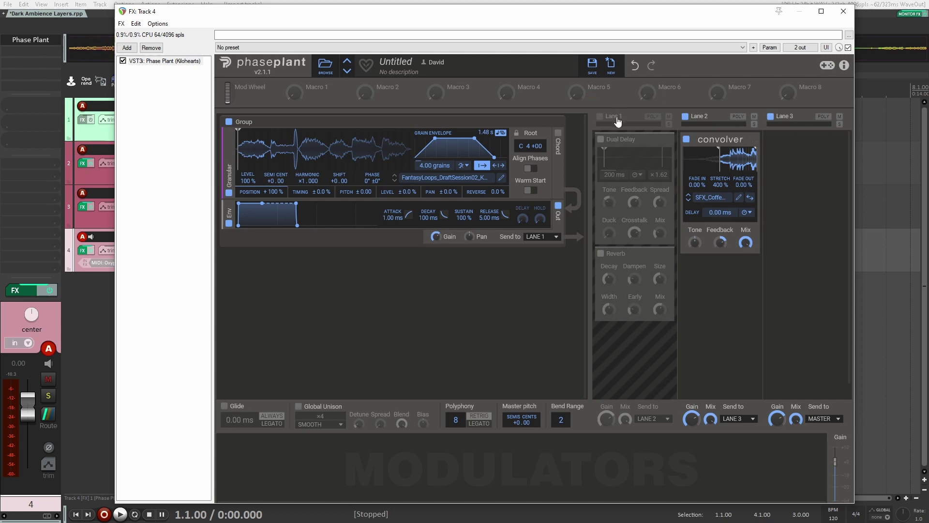
# - Toggle Lane 1's enable switch back on
pyautogui.click(600, 116)
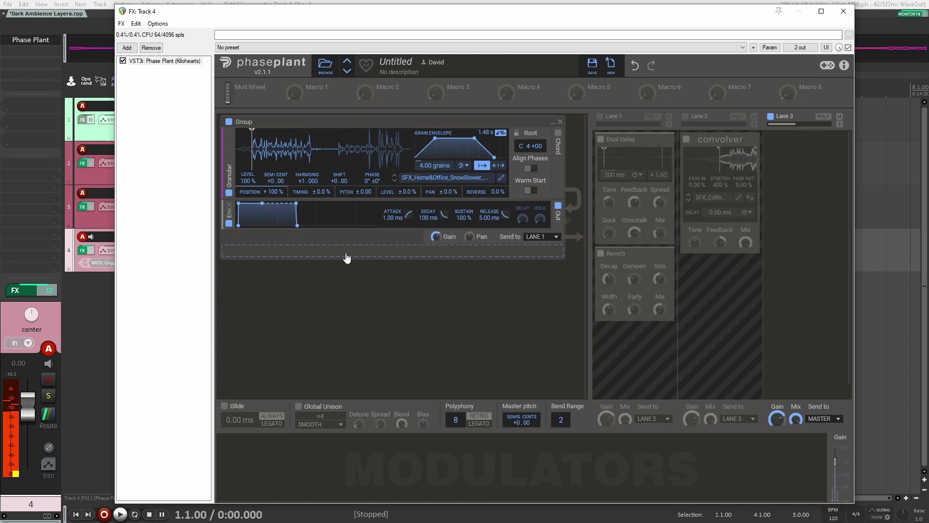
# - Re-enable Lanes 1 and 2, widen the grain pan spread, and set Lane 1 mix to about 85 %
pyautogui.click(600, 116)
pyautogui.click(684, 117)
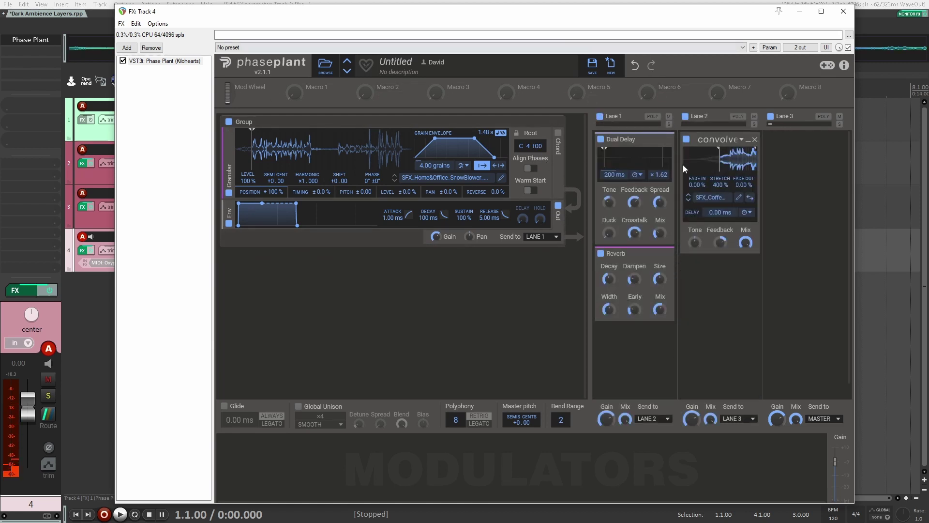
pyautogui.moveTo(625, 419); pyautogui.dragTo(625, 427)
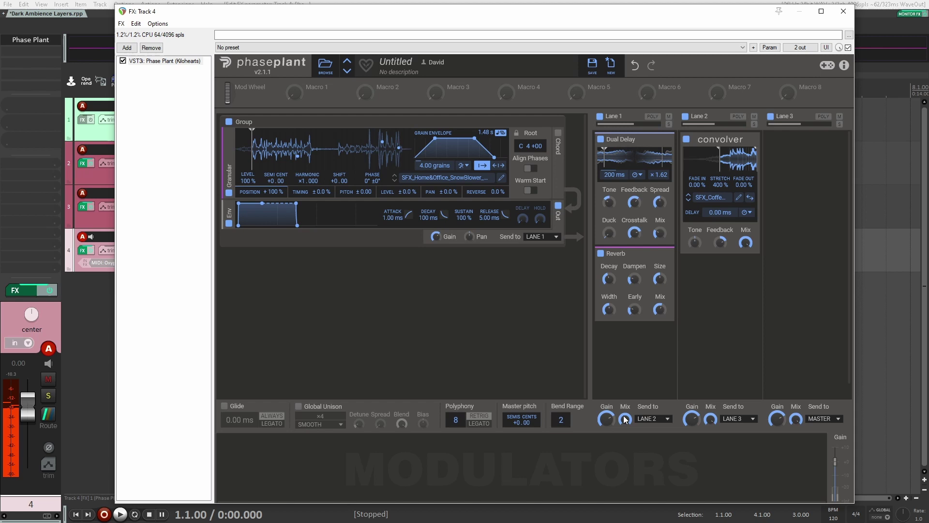
pyautogui.moveTo(625, 419); pyautogui.dragTo(624, 419)
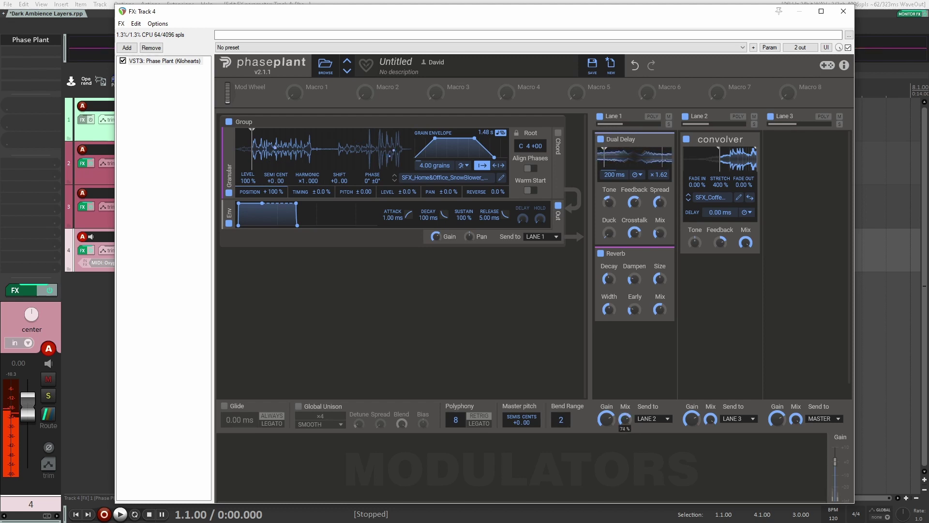
pyautogui.moveTo(624, 419); pyautogui.dragTo(625, 418)
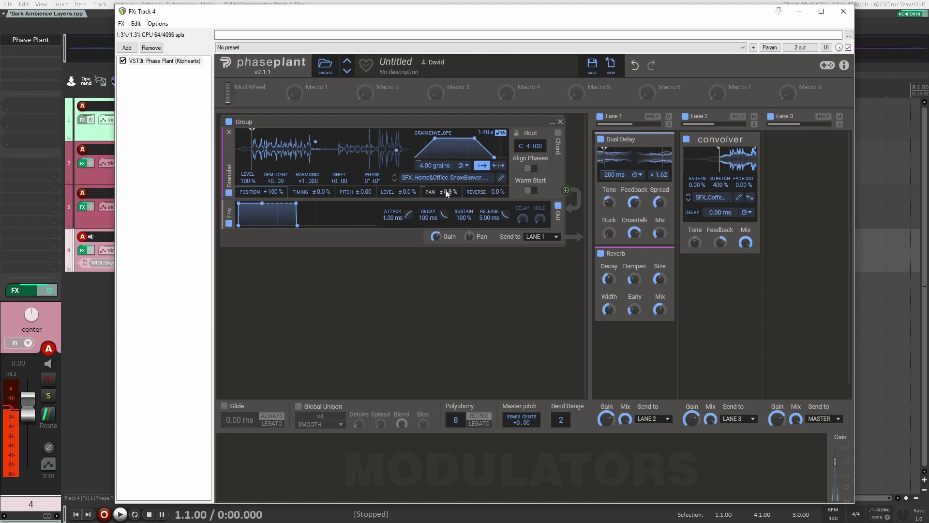
pyautogui.moveTo(446, 194); pyautogui.dragTo(447, 193)
pyautogui.moveTo(624, 419); pyautogui.dragTo(624, 419)
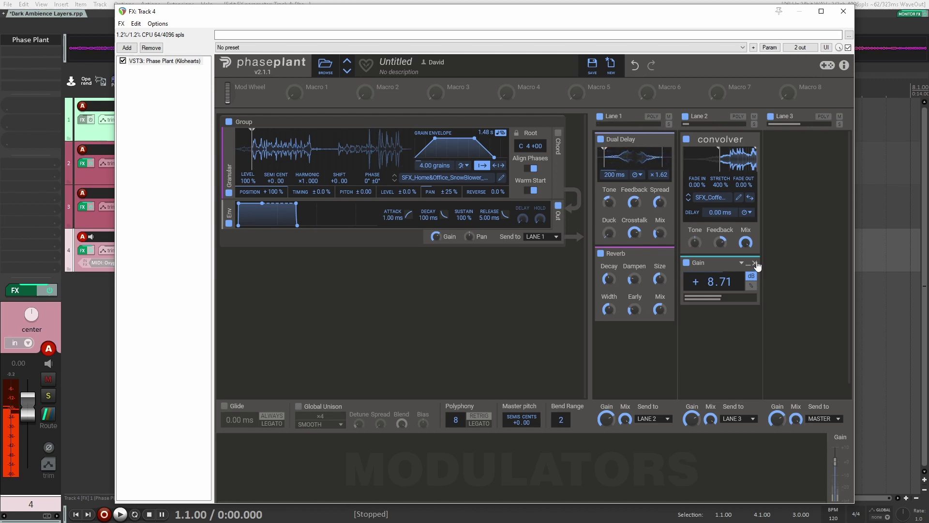
# - Drag the Gain module lower in the lane, then drop it back where it was
pyautogui.moveTo(690, 265); pyautogui.dragTo(727, 350)
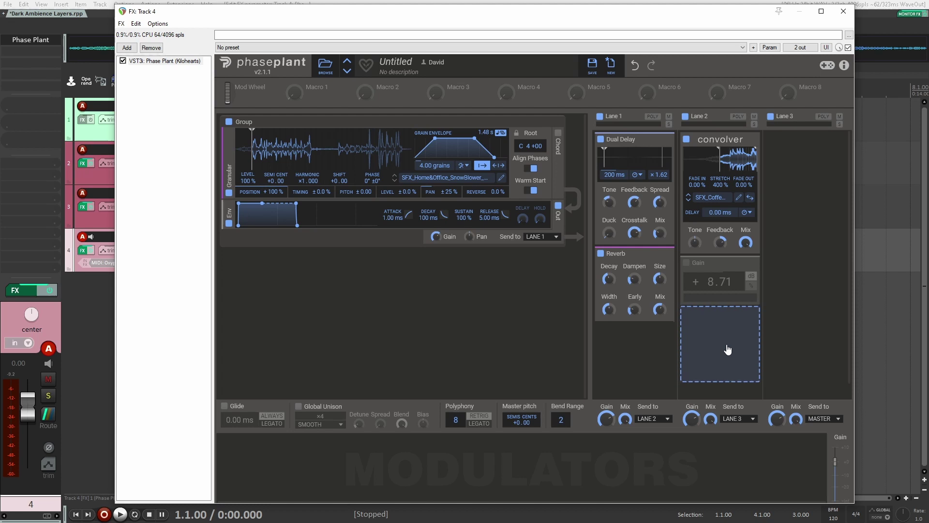
pyautogui.moveTo(727, 349); pyautogui.dragTo(728, 349)
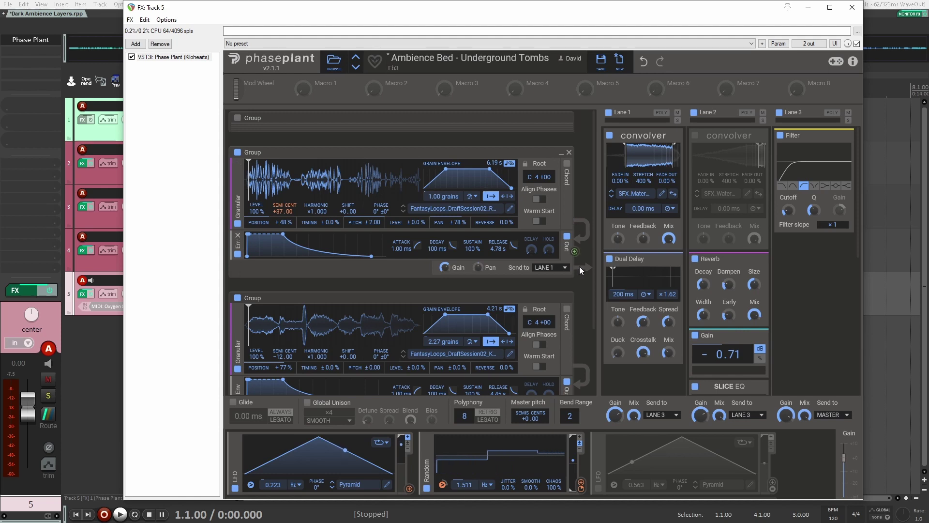
pyautogui.scroll(-1, 584, 291)
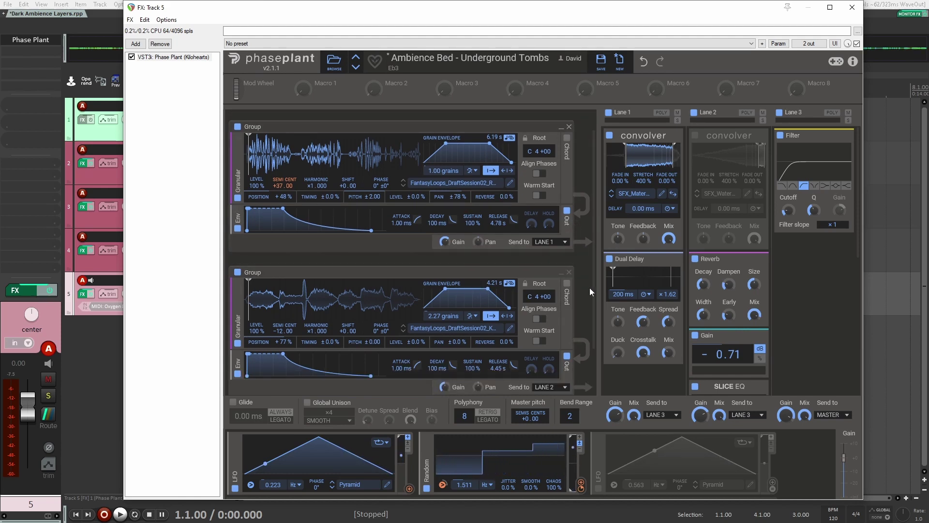
pyautogui.scroll(-2, 559, 262)
pyautogui.scroll(2, 556, 269)
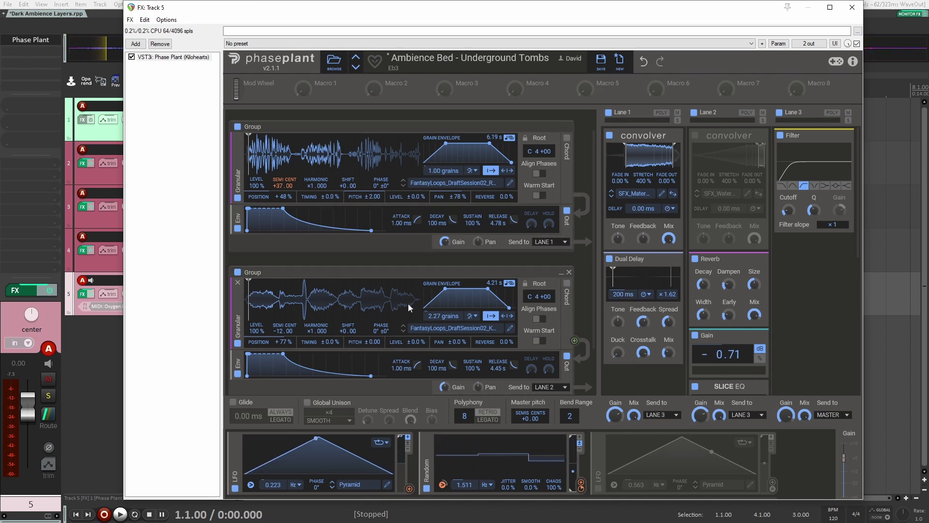
pyautogui.scroll(-2, 408, 304)
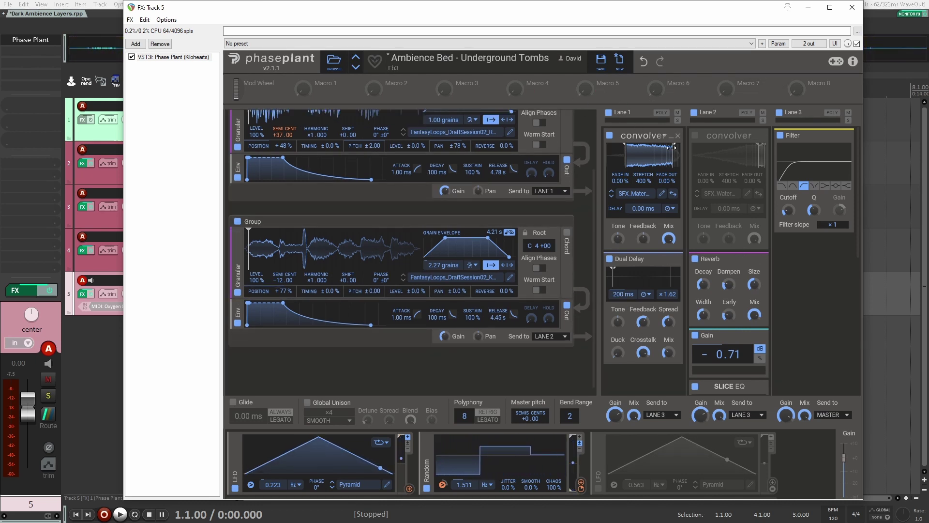
pyautogui.moveTo(814, 294)
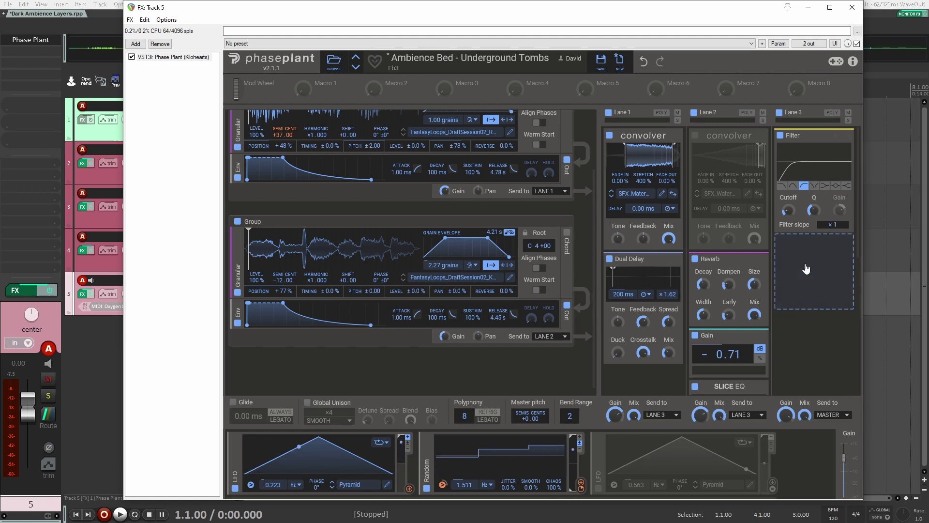
pyautogui.scroll(2, 597, 236)
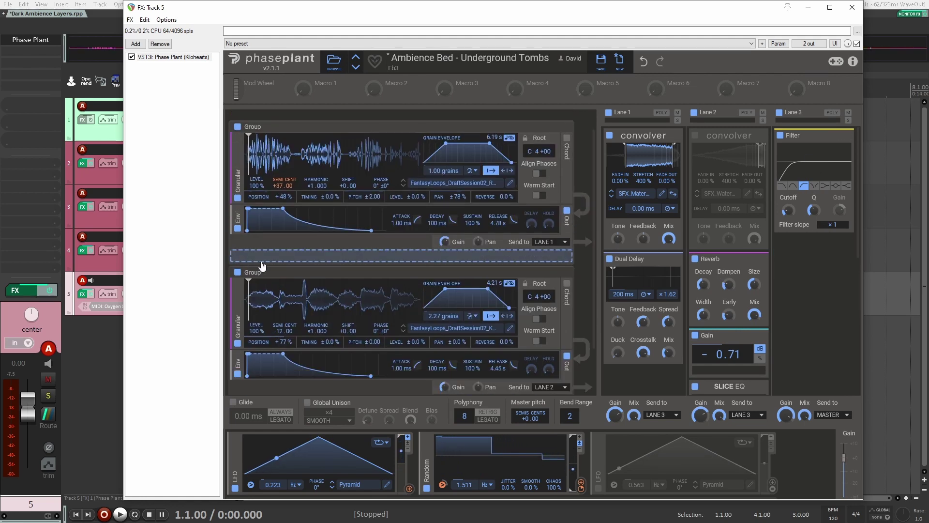
# - Switch off the second granular group, compare Lane 1's convolver bypassed and active, then adjust the upper group
pyautogui.click(237, 273)
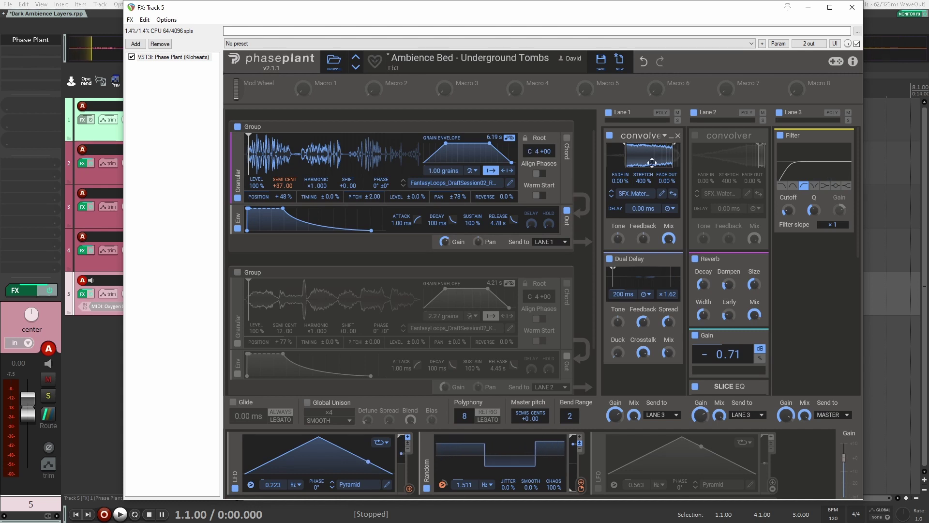
pyautogui.click(609, 136)
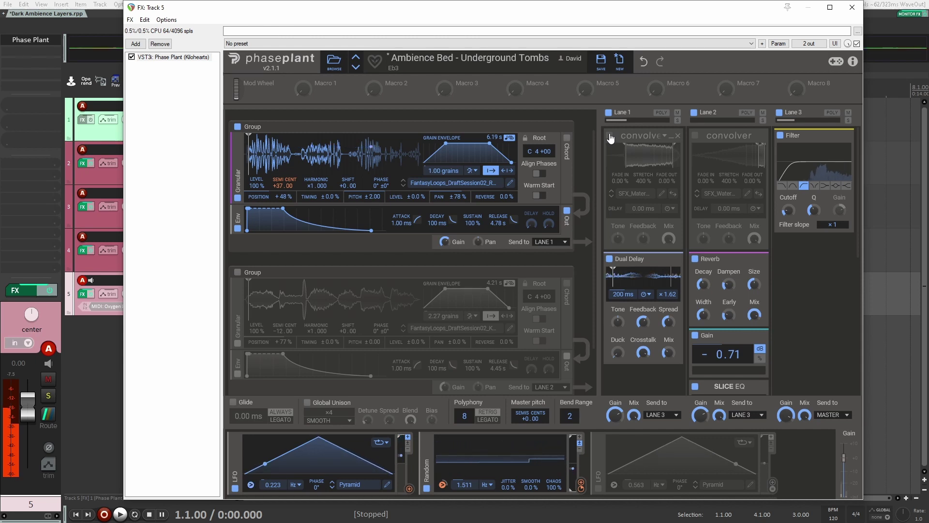
pyautogui.click(609, 136)
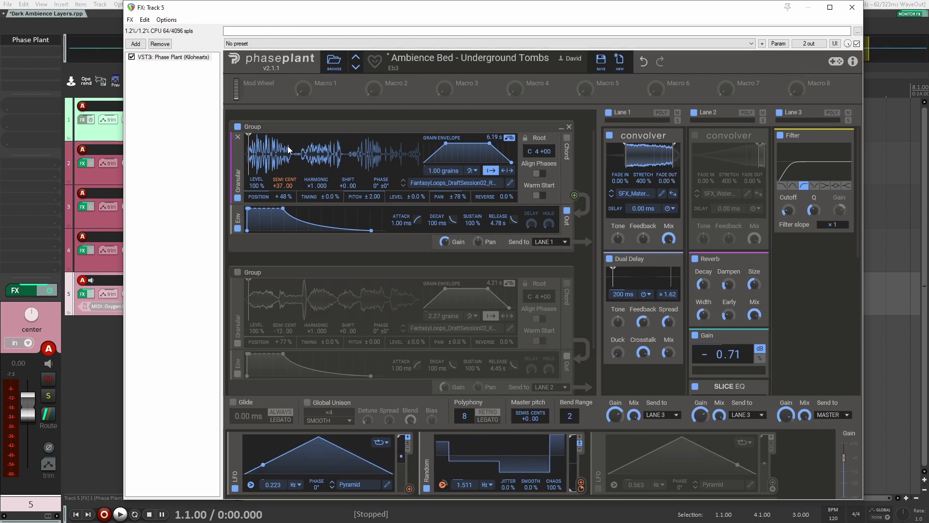
pyautogui.moveTo(287, 147); pyautogui.dragTo(284, 137)
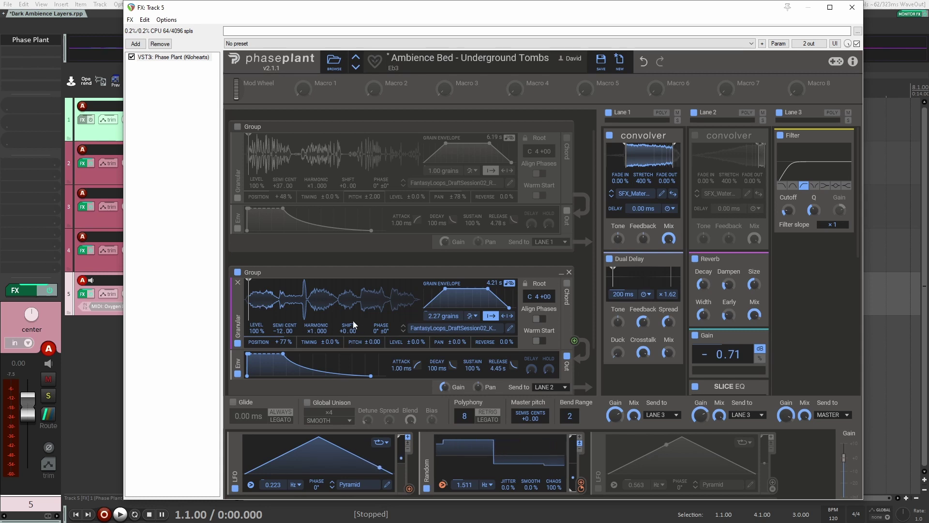
pyautogui.scroll(-1, 380, 304)
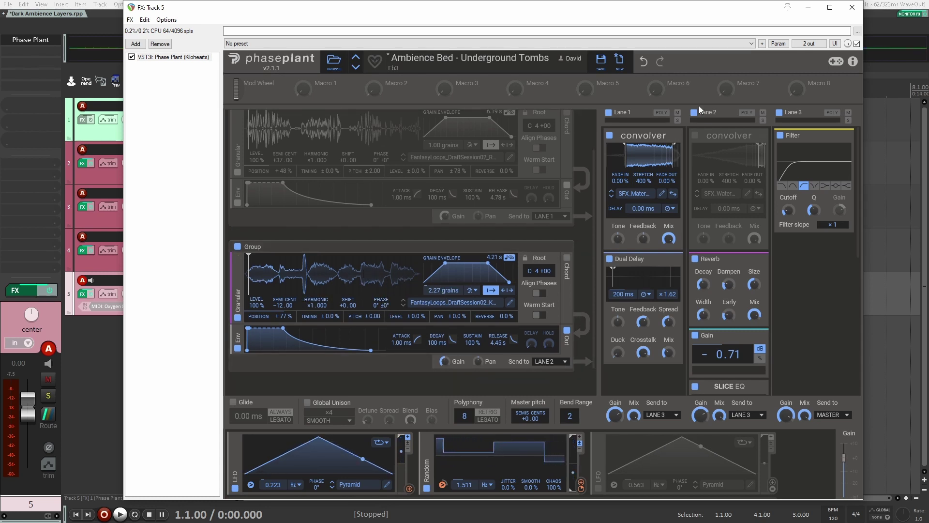
pyautogui.moveTo(783, 155); pyautogui.dragTo(725, 211)
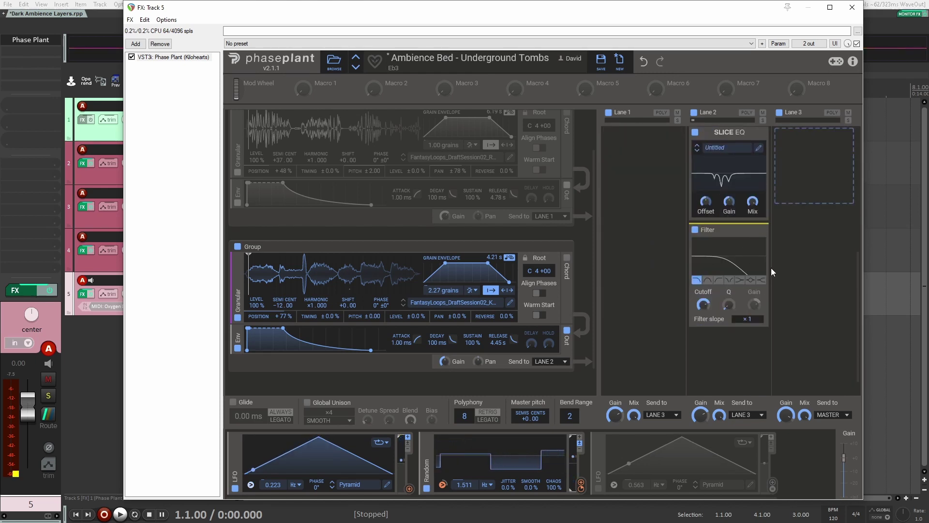
pyautogui.scroll(3, 810, 274)
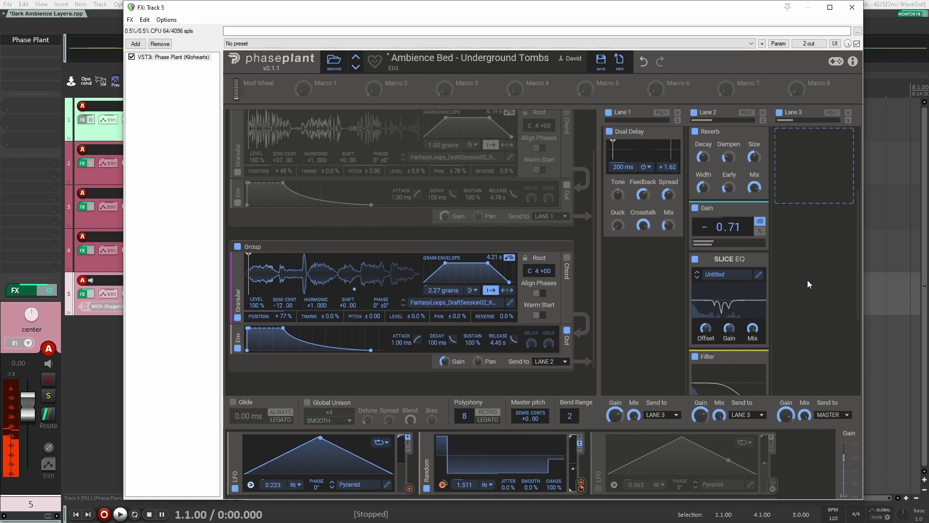
pyautogui.scroll(3, 807, 284)
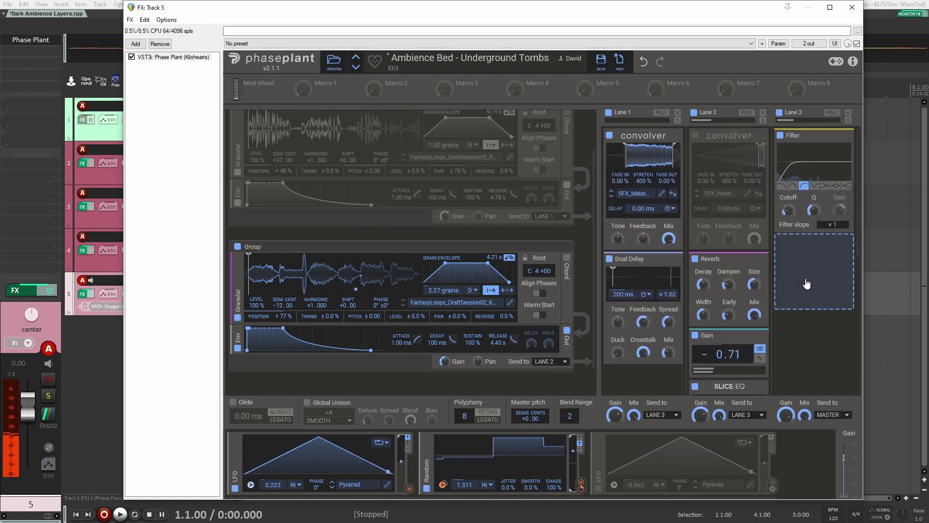
pyautogui.scroll(2, 285, 180)
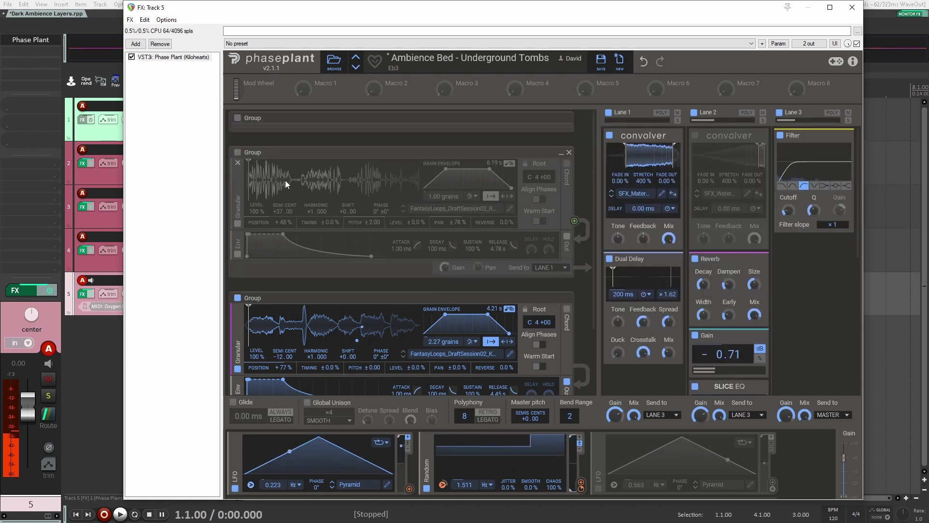
# - Re-enable the first granular group and start playback to hear both field recordings layered
pyautogui.click(237, 153)
pyautogui.scroll(-1, 816, 331)
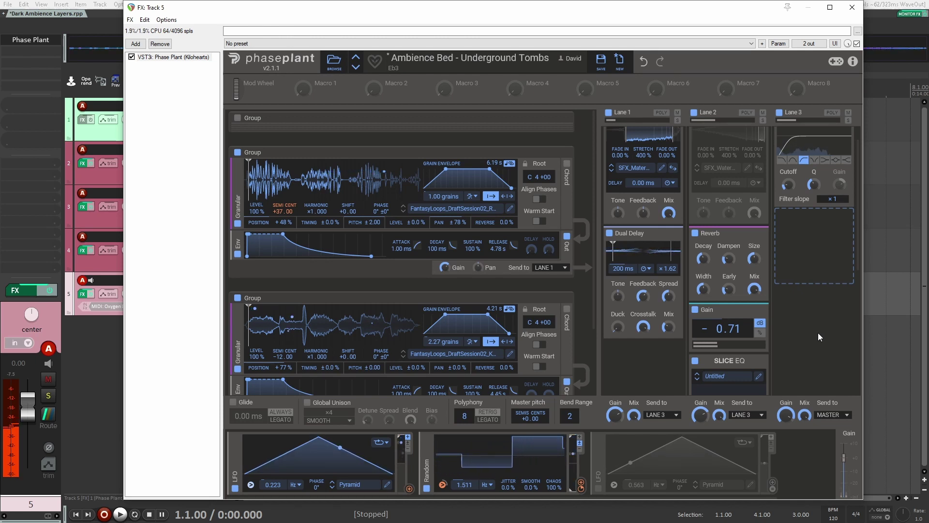
pyautogui.scroll(1, 817, 332)
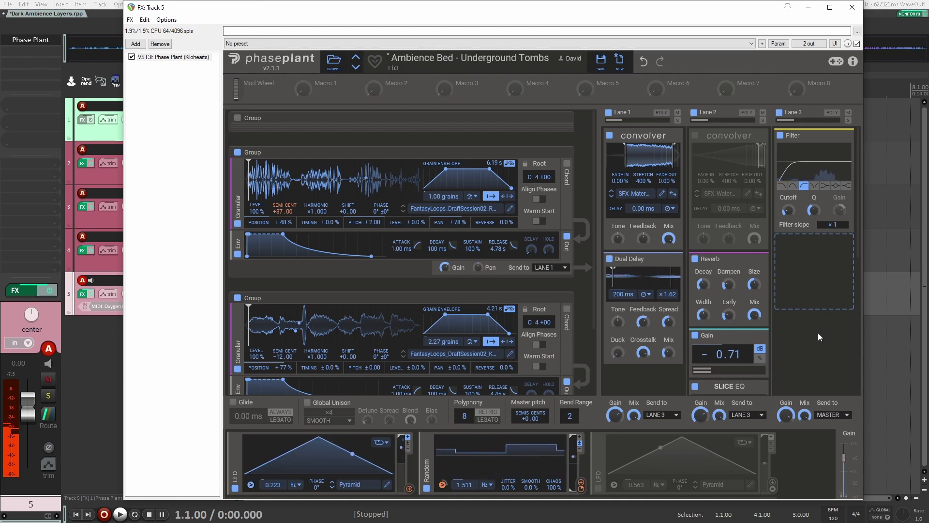
pyautogui.press('space')
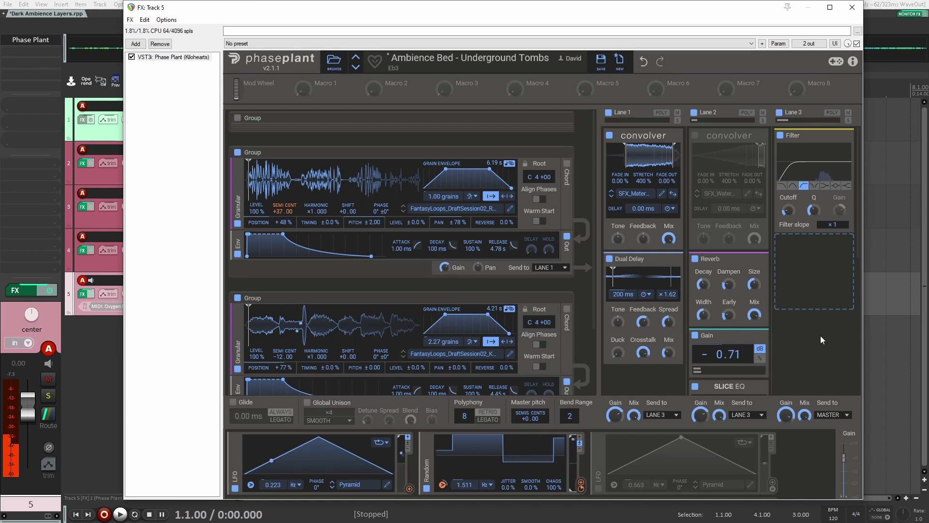
# - Switch off the LFO modulator
pyautogui.scroll(-2, 820, 335)
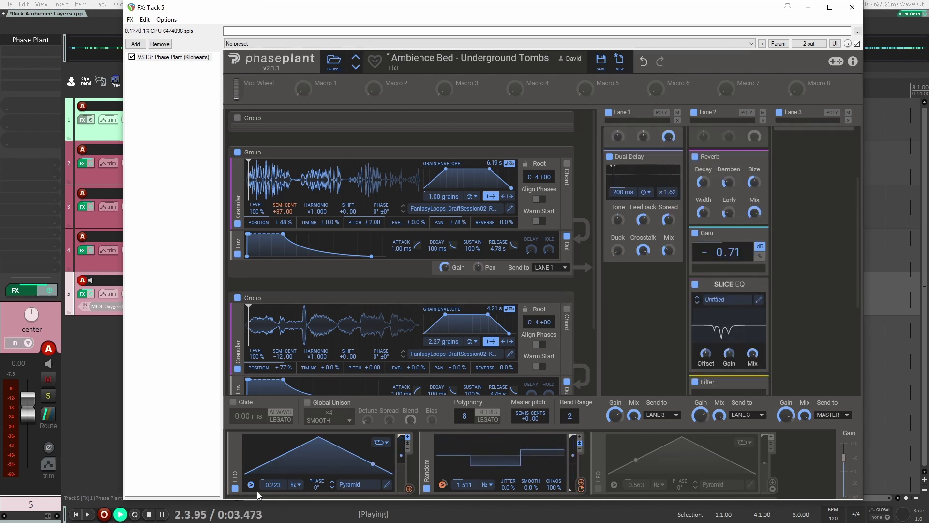
pyautogui.click(235, 488)
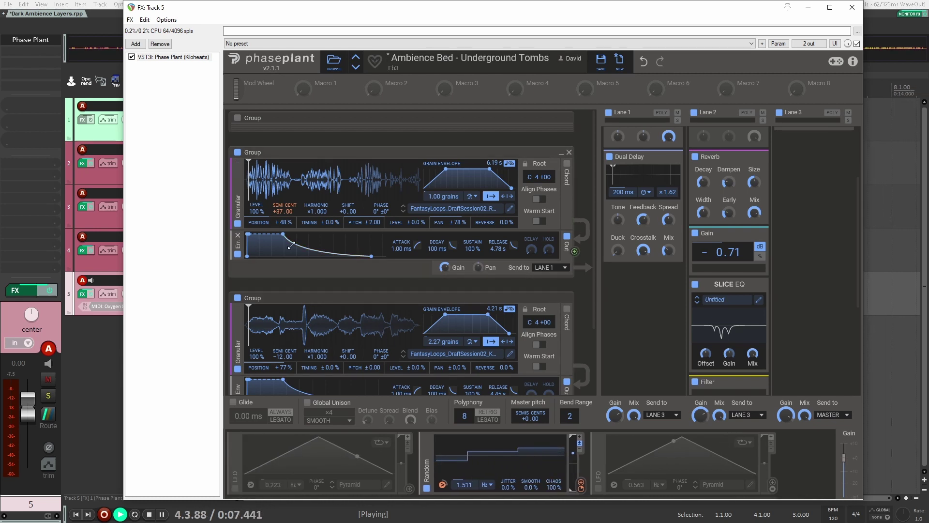
pyautogui.moveTo(236, 184)
pyautogui.scroll(2, 776, 292)
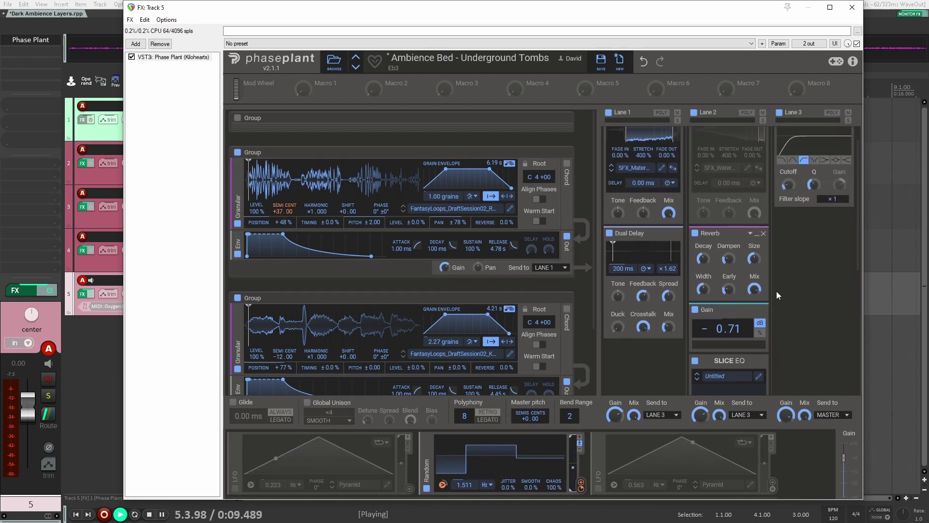
pyautogui.scroll(1, 794, 286)
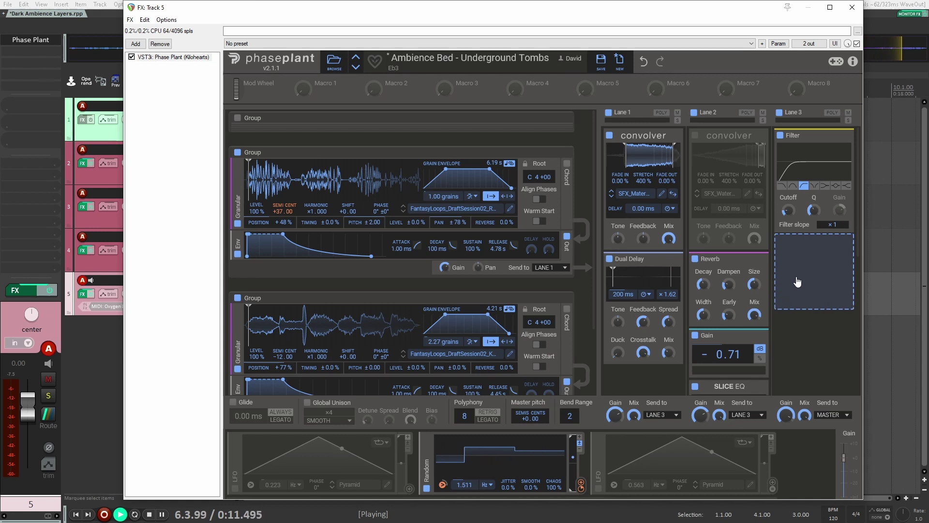
# - A/B the Lane 2 convolver on and off, leaving it bypassed, then undo and redo the edit
pyautogui.click(695, 136)
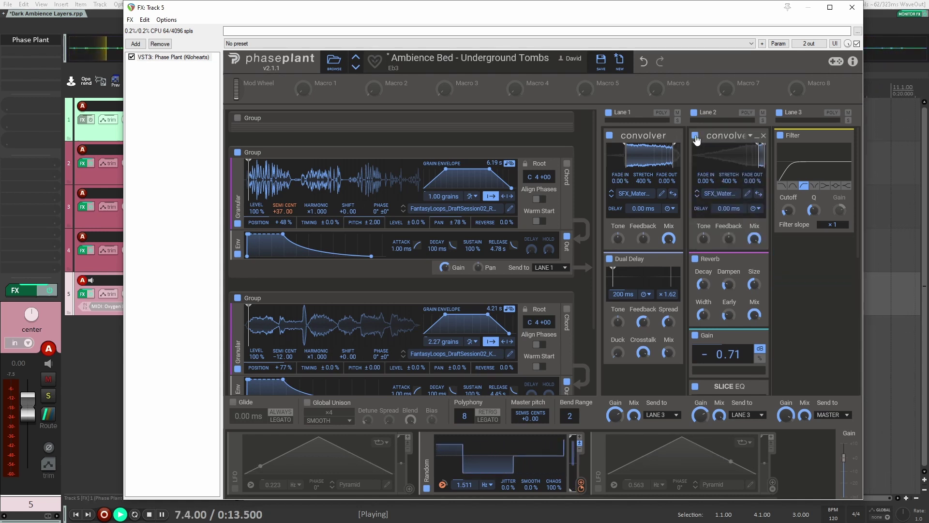
pyautogui.click(695, 136)
pyautogui.click(696, 136)
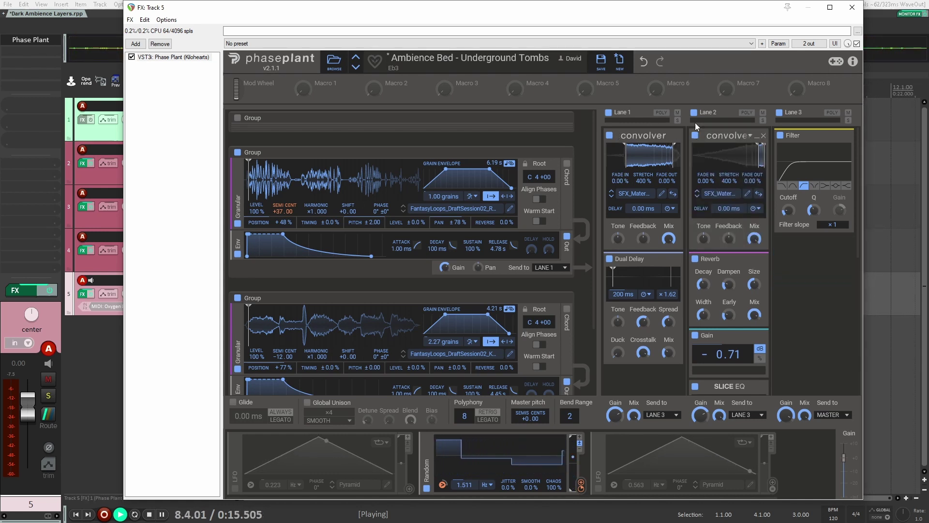
pyautogui.click(695, 136)
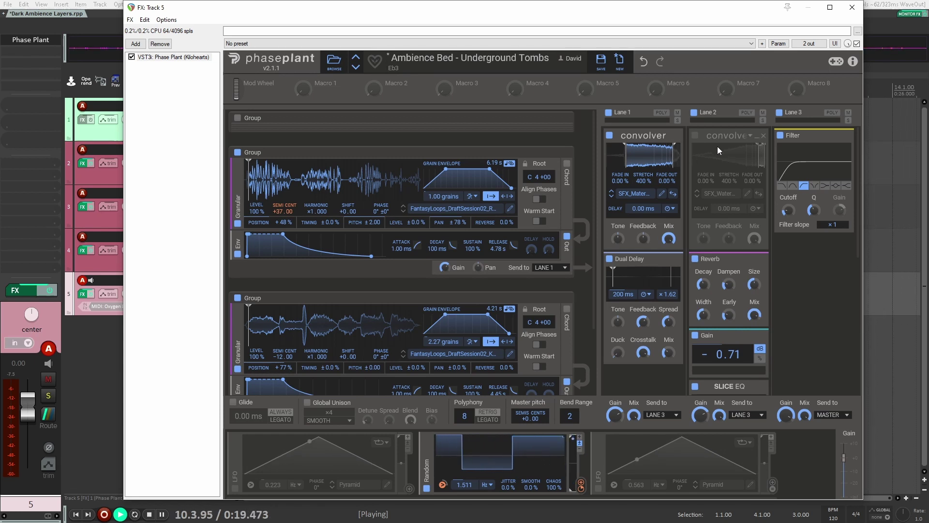
pyautogui.hotkey('ctrl', 'z')
pyautogui.hotkey('ctrl', 'z')
pyautogui.hotkey('ctrl', 'z')
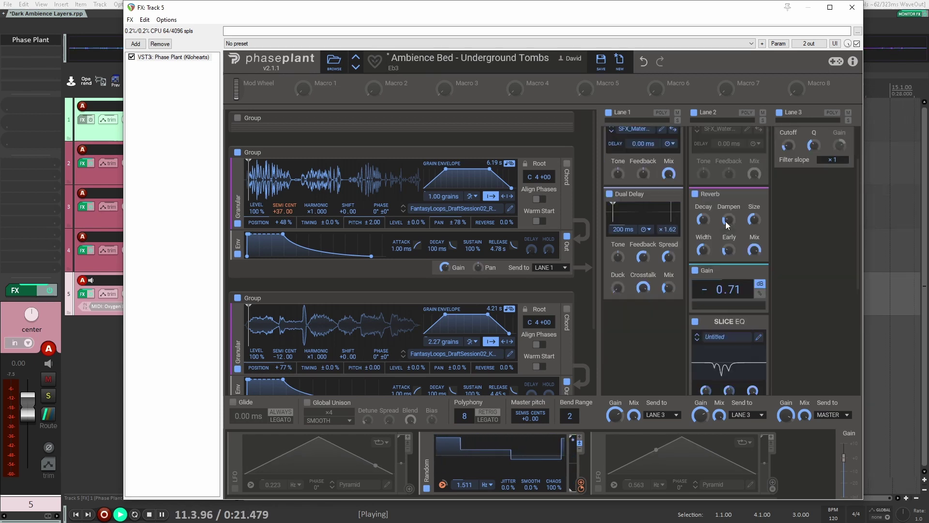
pyautogui.hotkey('ctrl', 'shift', 'z')
pyautogui.hotkey('ctrl', 'shift', 'z')
pyautogui.hotkey('ctrl', 'shift', 'z')
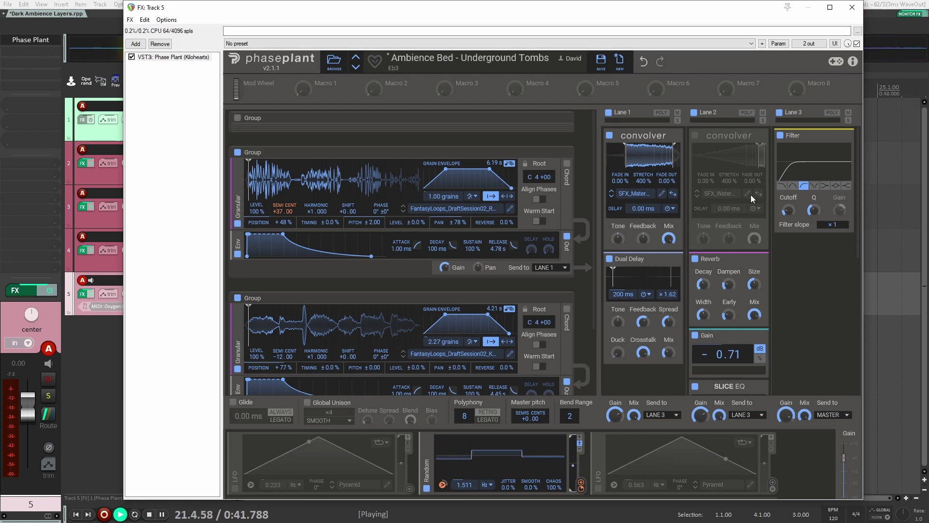
# - Close the Track 5 Phase Plant window and stop playback at the project start
pyautogui.press('Escape')
pyautogui.press('space')
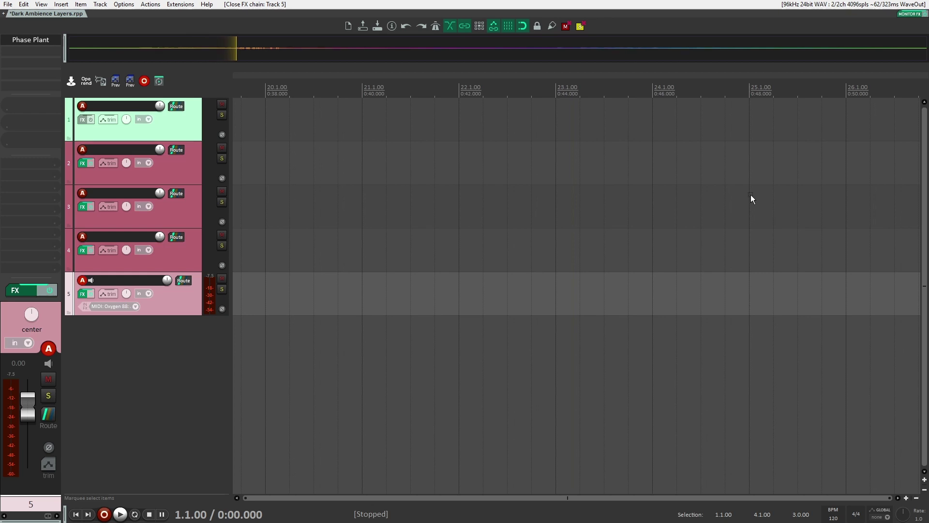